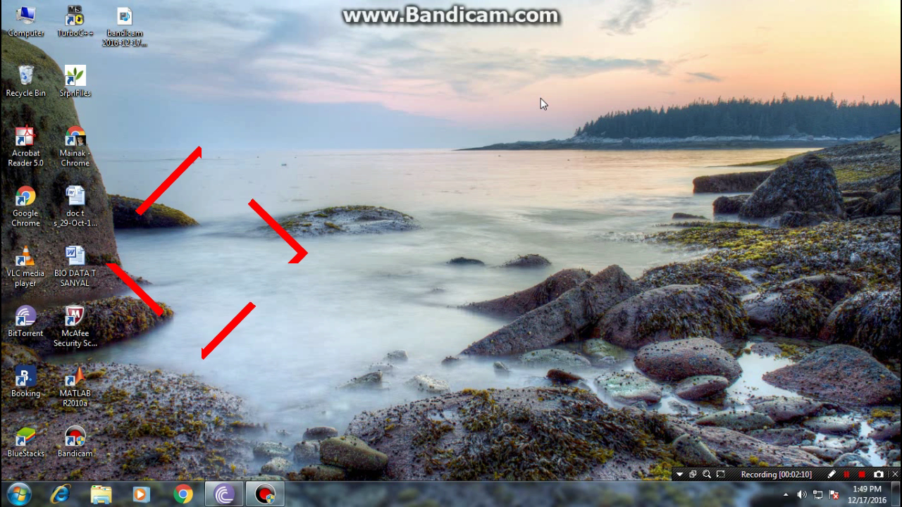
Step: Refresh the desktop twice from its right-click menu
{"action": "right_click", "coordinate": [475, 180]}
{"action": "mouse_move", "coordinate": [510, 204]}
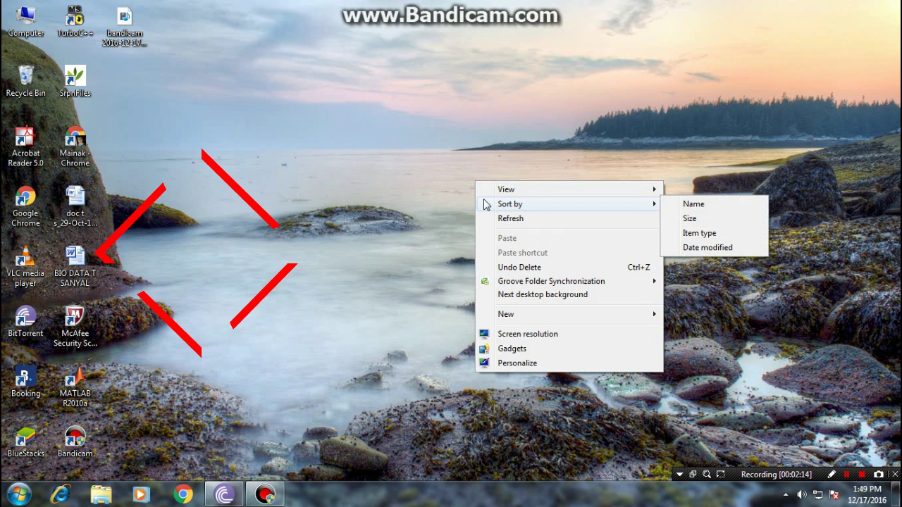
{"action": "left_click", "coordinate": [512, 219]}
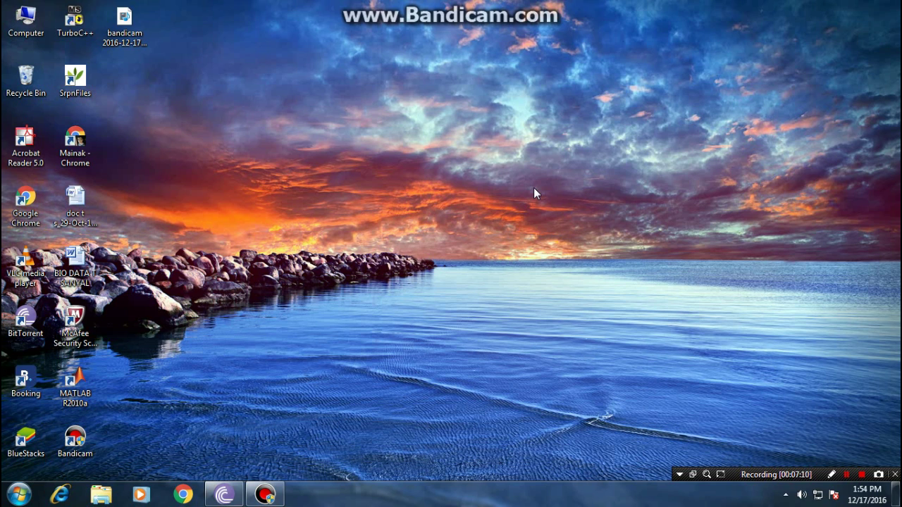
{"action": "right_click", "coordinate": [537, 195]}
{"action": "mouse_move", "coordinate": [573, 215]}
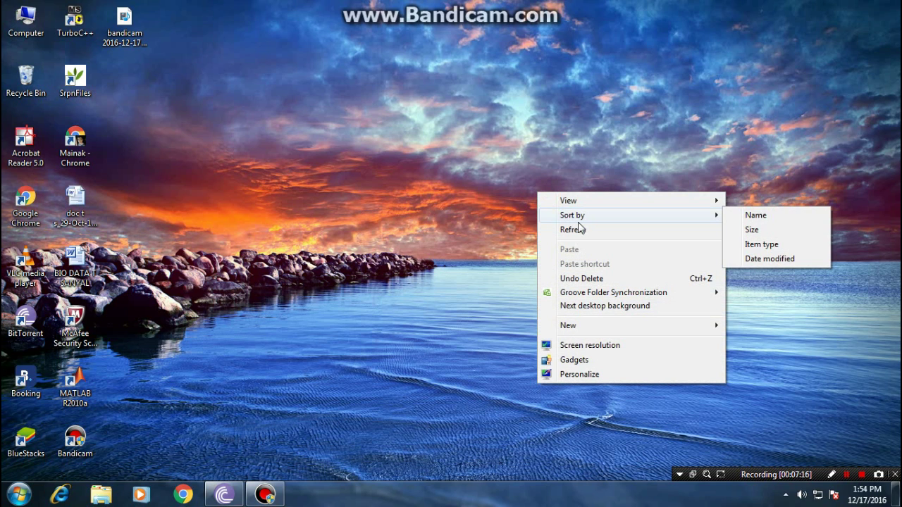
{"action": "left_click", "coordinate": [582, 231]}
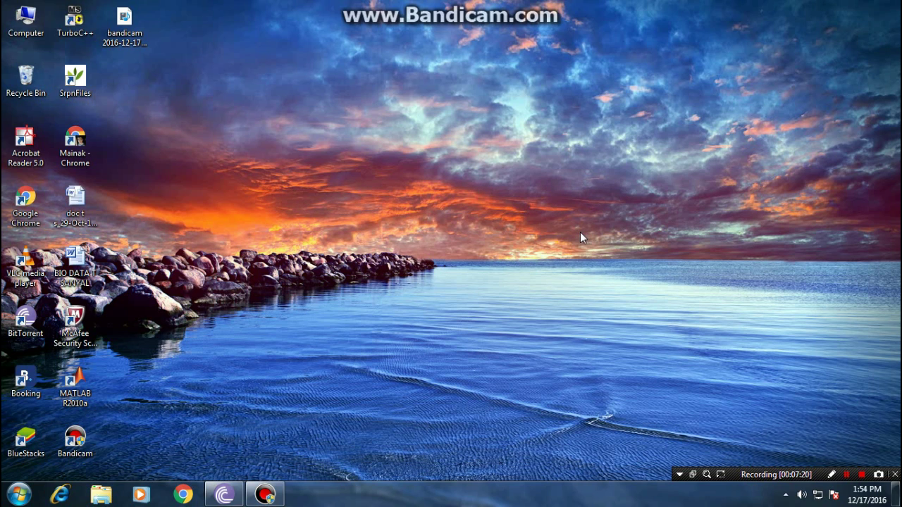
Step: Check Computer properties and Windows Update's Installed Updates list, finding none, then close the window
{"action": "right_click", "coordinate": [28, 29]}
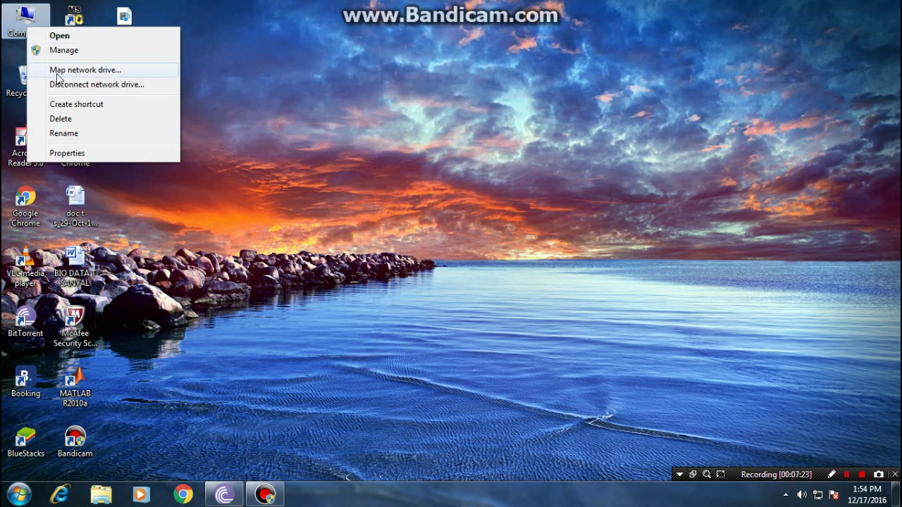
{"action": "left_click", "coordinate": [83, 154]}
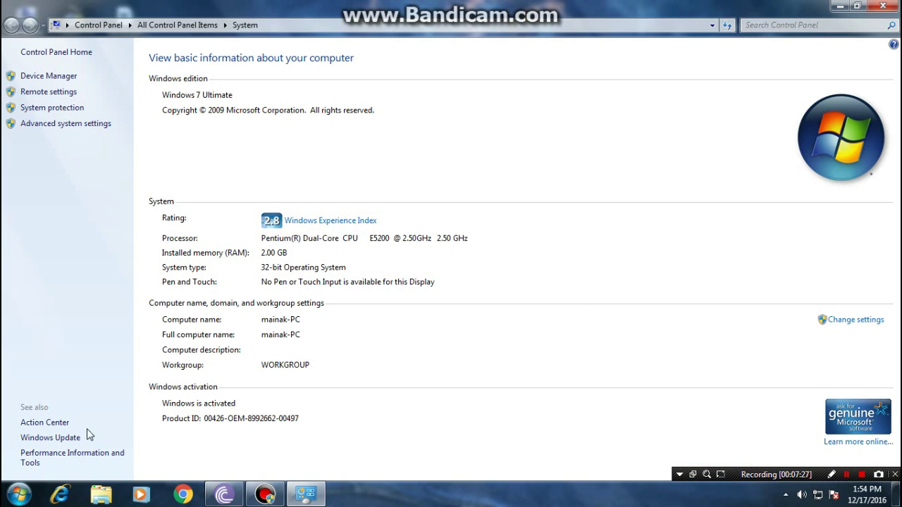
{"action": "left_click", "coordinate": [63, 438]}
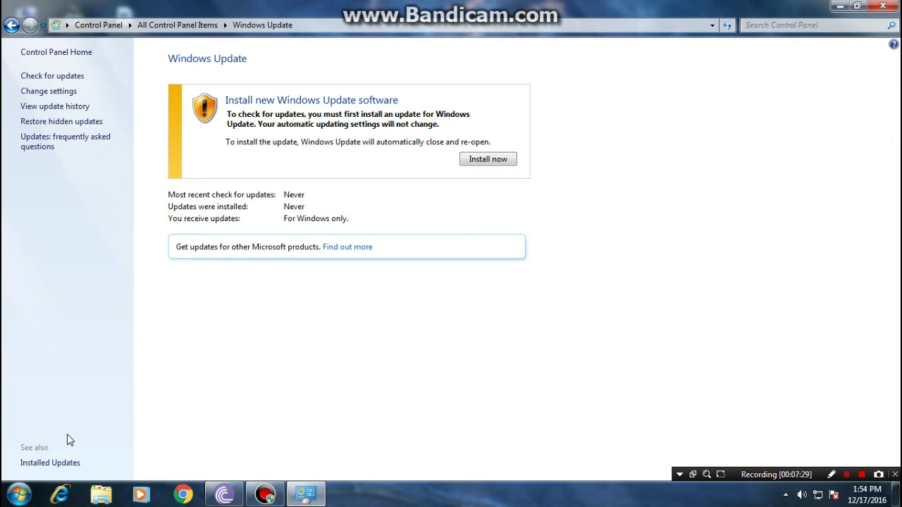
{"action": "left_click", "coordinate": [35, 466]}
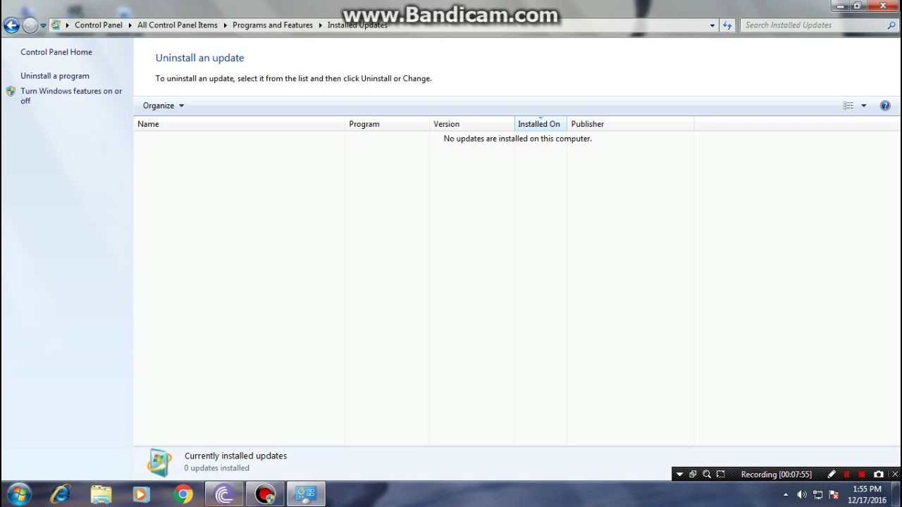
{"action": "left_click", "coordinate": [883, 6]}
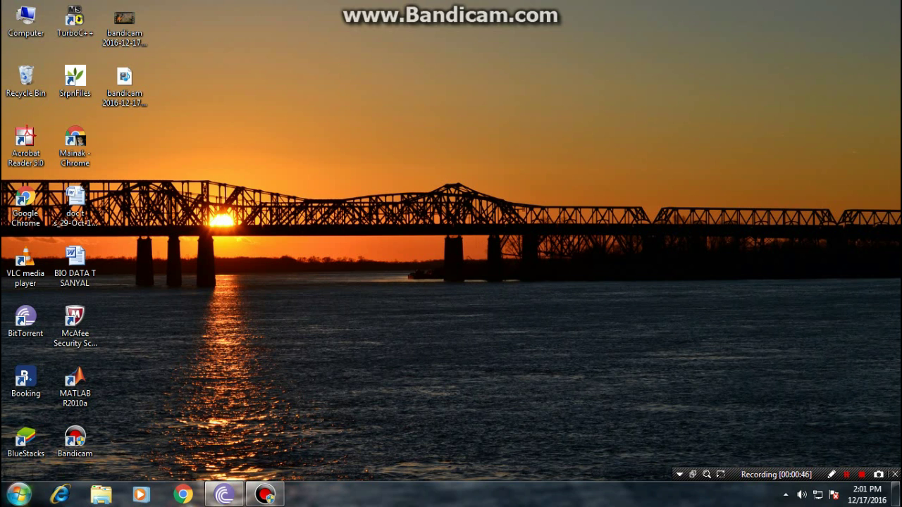
Step: Search the Start menu for 'cmd' and launch Command Prompt from the results
{"action": "left_click", "coordinate": [19, 495]}
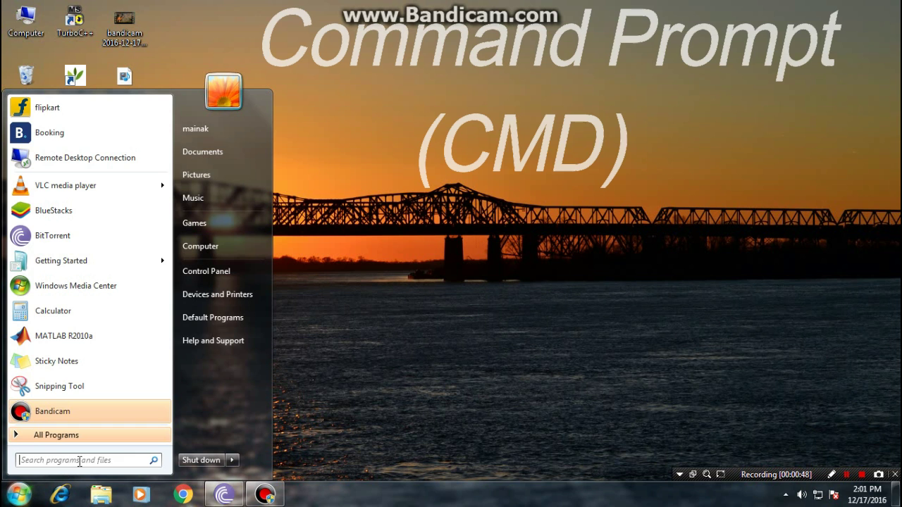
{"action": "left_click", "coordinate": [649, 357]}
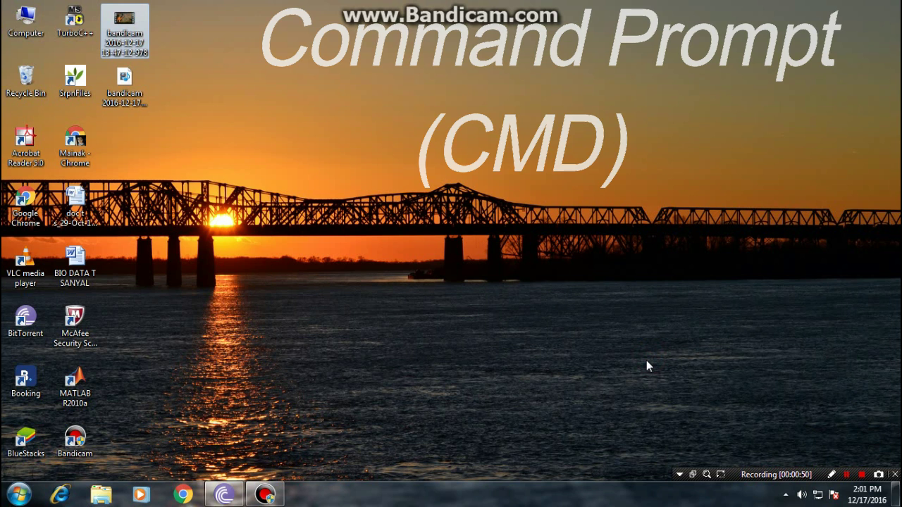
{"action": "left_click", "coordinate": [647, 361]}
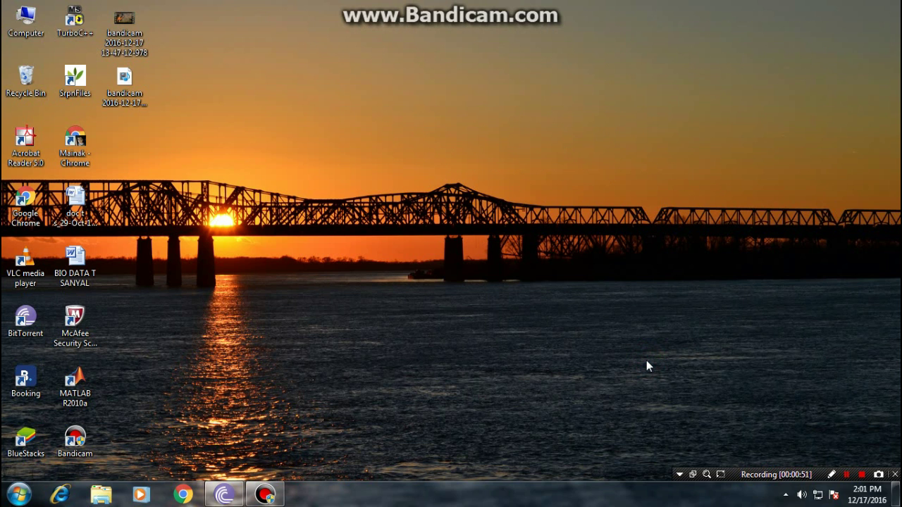
{"action": "left_click", "coordinate": [19, 495]}
{"action": "left_click", "coordinate": [77, 461]}
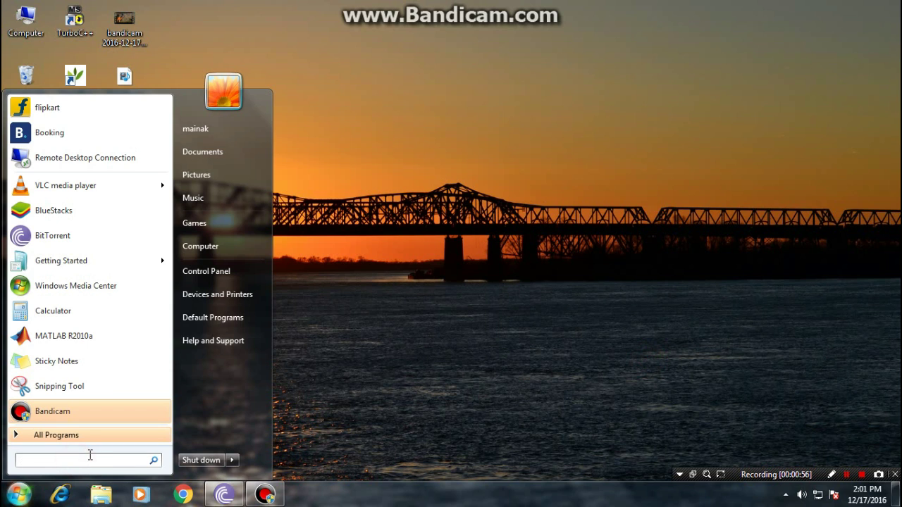
{"action": "type", "text": "cmd"}
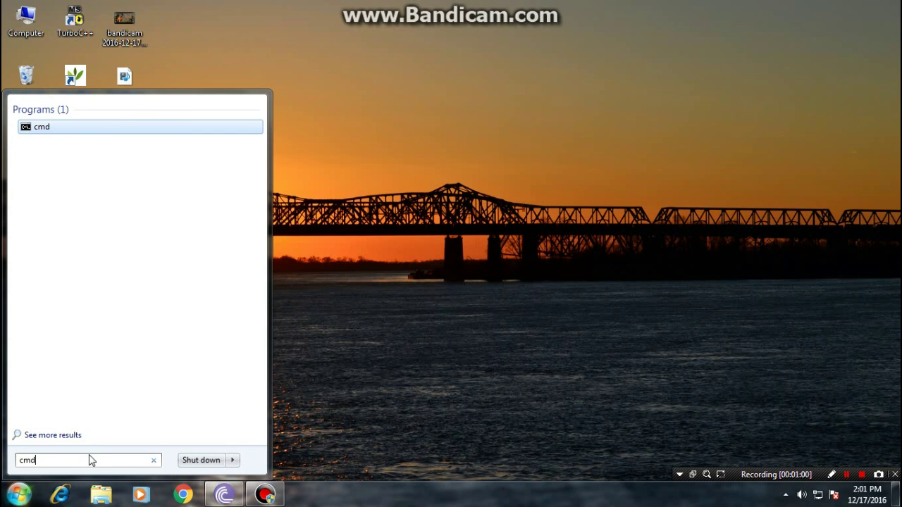
{"action": "left_click", "coordinate": [145, 129]}
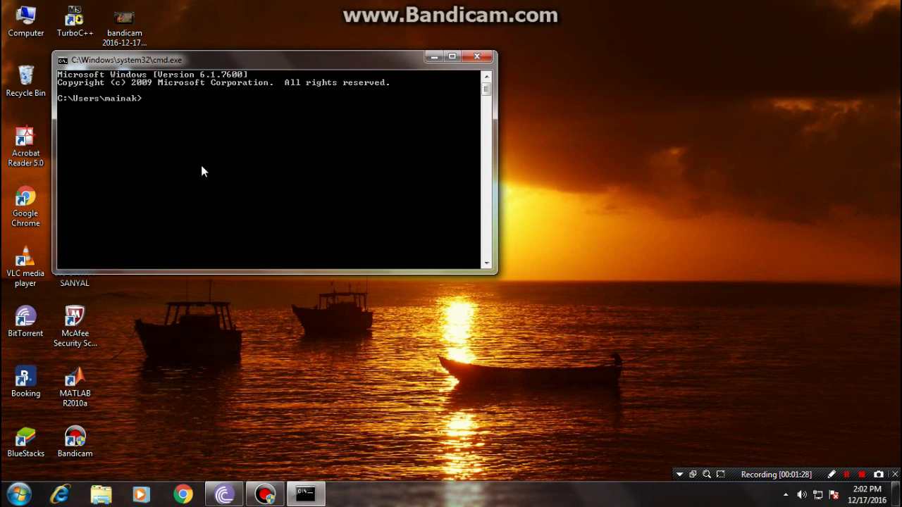
Step: Close the ordinary command window and relaunch 'cmd' from Start search as administrator
{"action": "left_click", "coordinate": [477, 56]}
{"action": "left_click", "coordinate": [19, 495]}
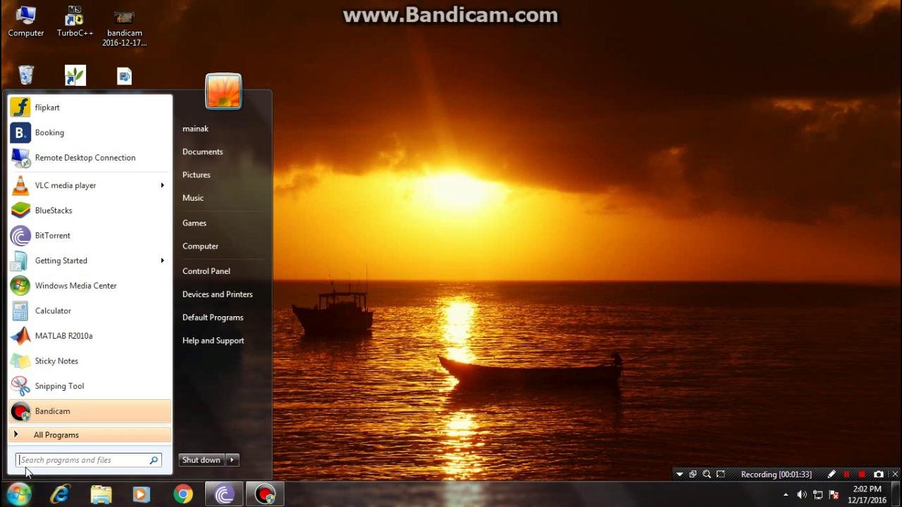
{"action": "type", "text": "cmd"}
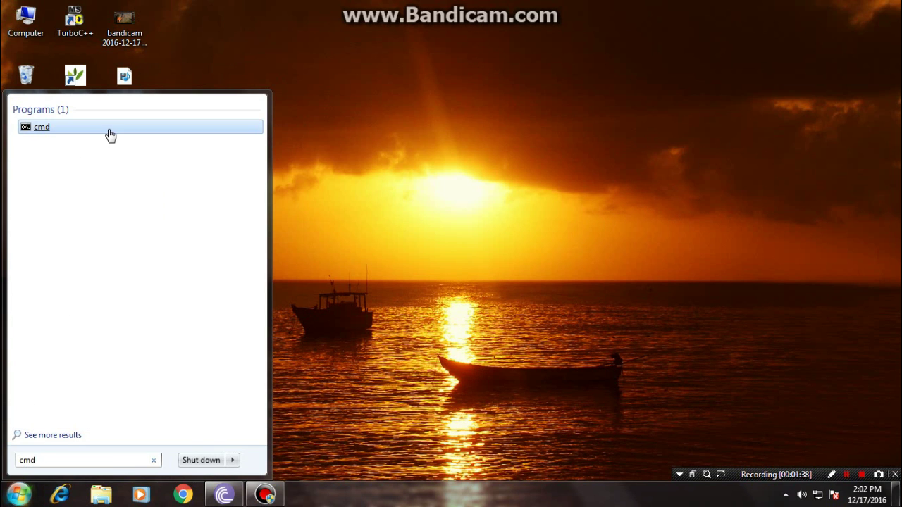
{"action": "right_click", "coordinate": [110, 128]}
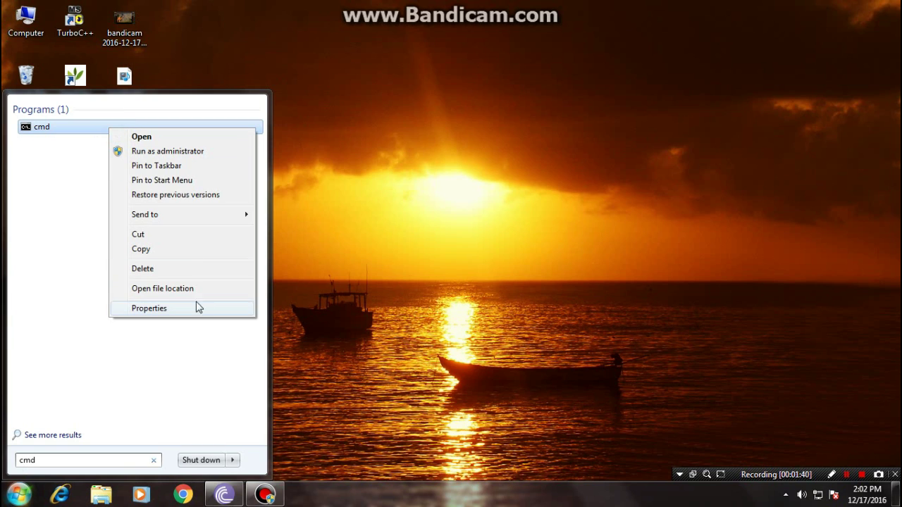
{"action": "left_click", "coordinate": [195, 151]}
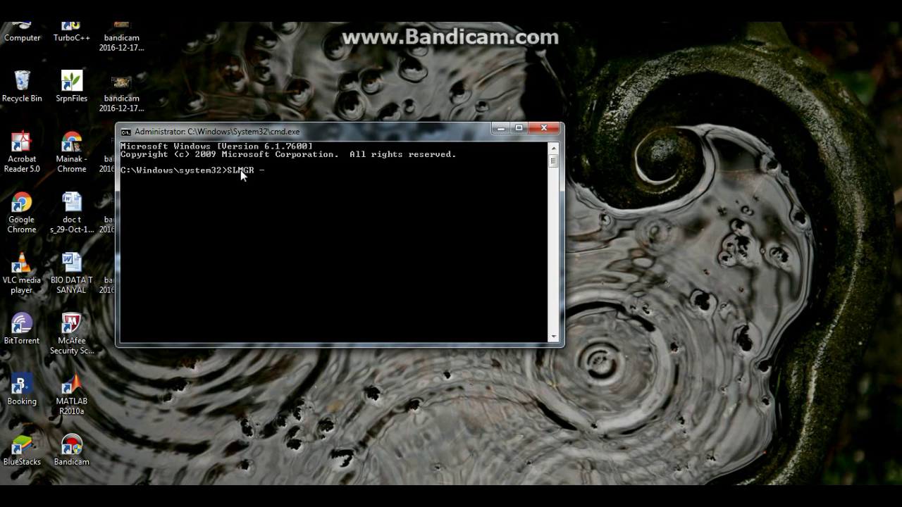
Step: Run SLMGR -REARM, acknowledge the Windows Script Host success notice, and close Command Prompt
{"action": "type", "text": "REARM"}
{"action": "key", "text": "Return"}
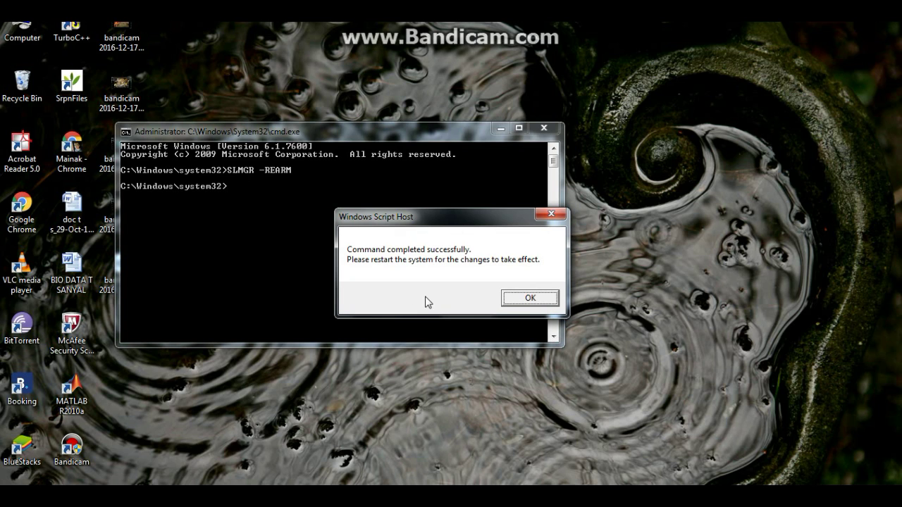
{"action": "left_click", "coordinate": [545, 219]}
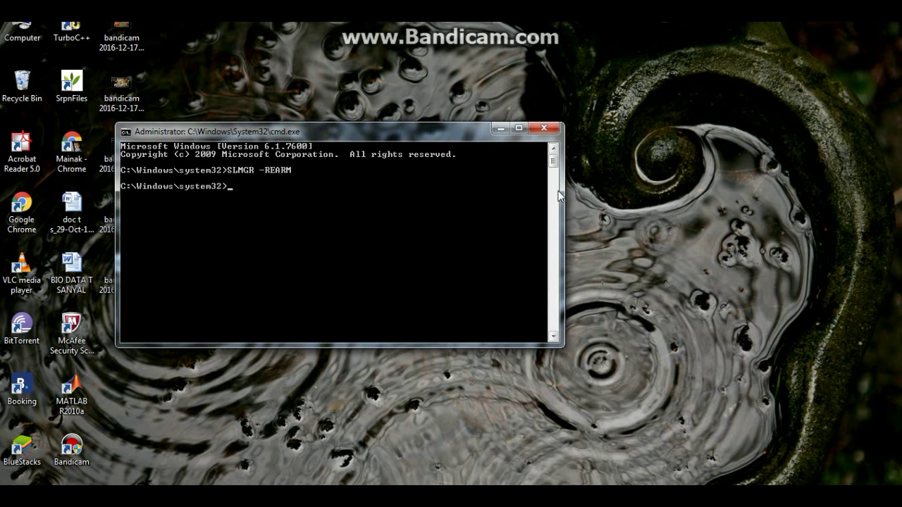
{"action": "left_click", "coordinate": [543, 129]}
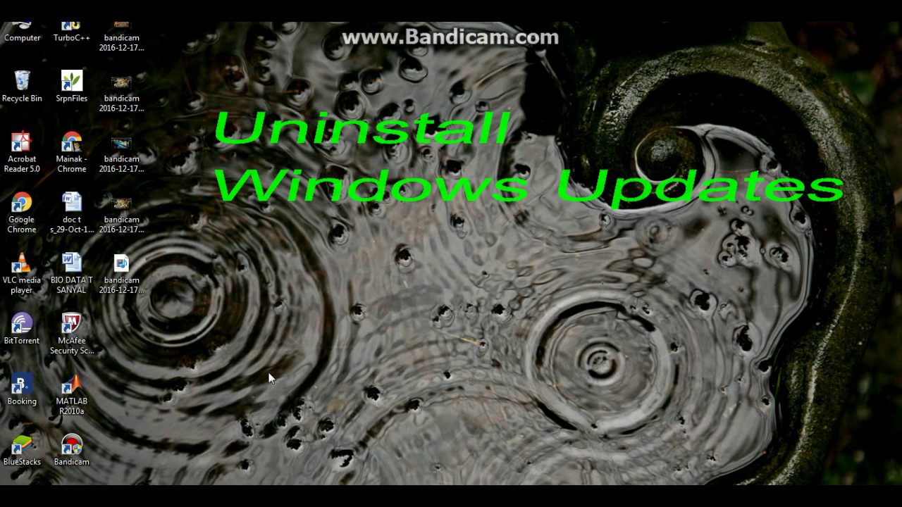
Step: Reach Windows Update via Computer properties, then again through Start > Control Panel
{"action": "right_click", "coordinate": [28, 30]}
{"action": "left_click", "coordinate": [97, 159]}
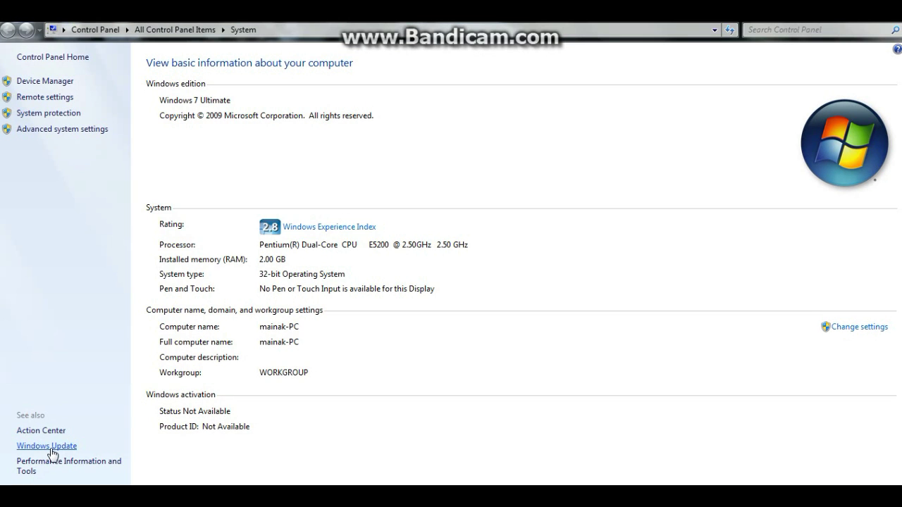
{"action": "left_click", "coordinate": [50, 450]}
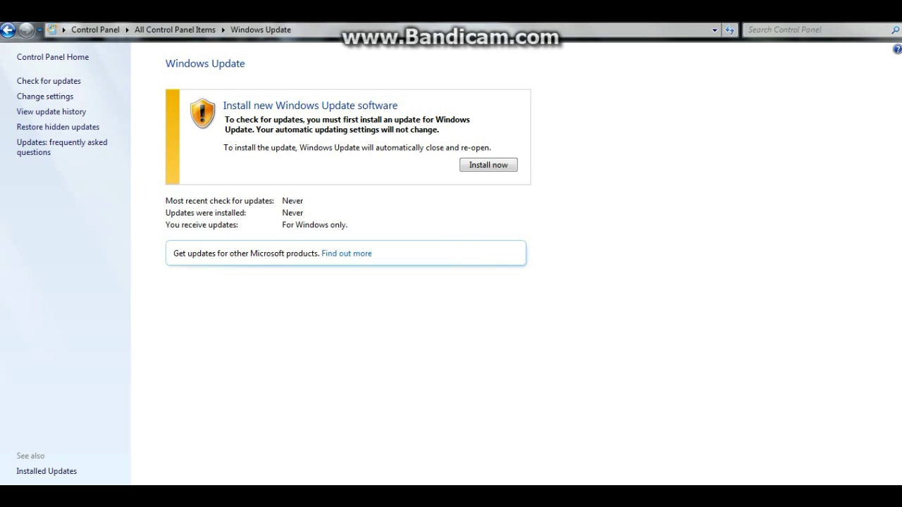
{"action": "key", "text": "super"}
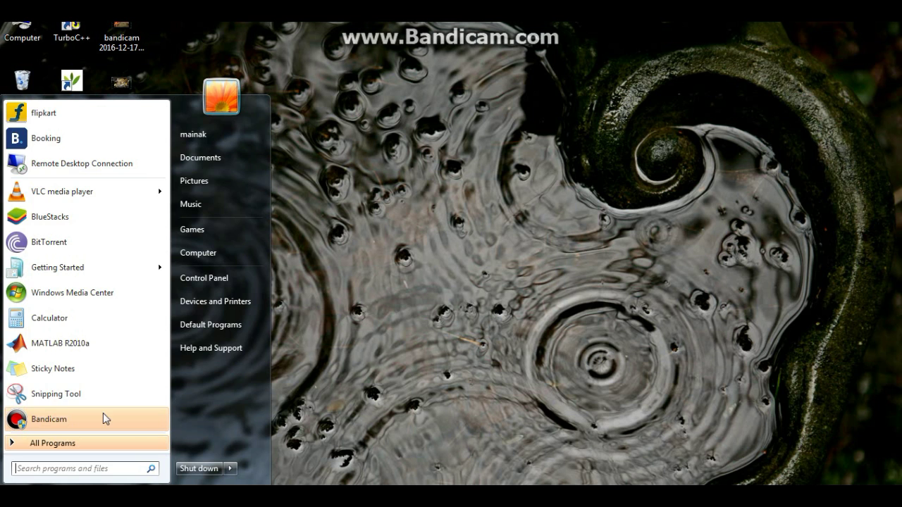
{"action": "left_click", "coordinate": [212, 285]}
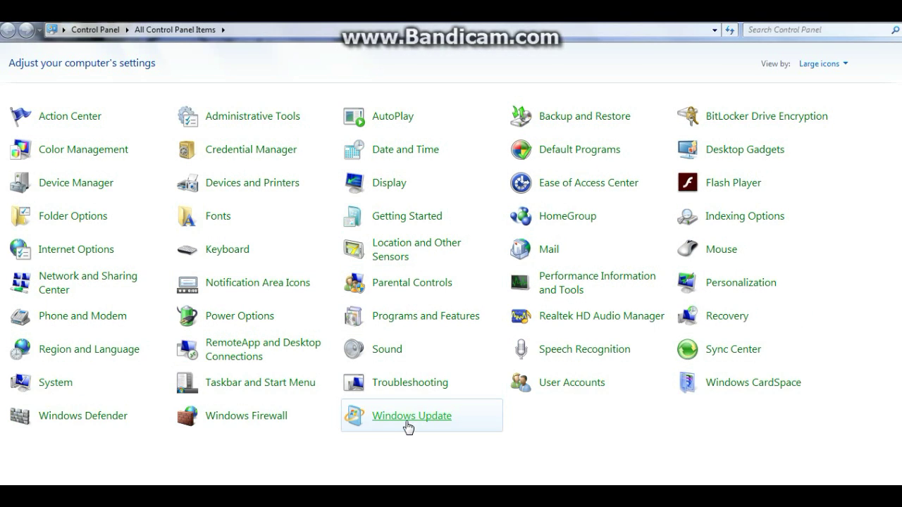
{"action": "left_click", "coordinate": [407, 421]}
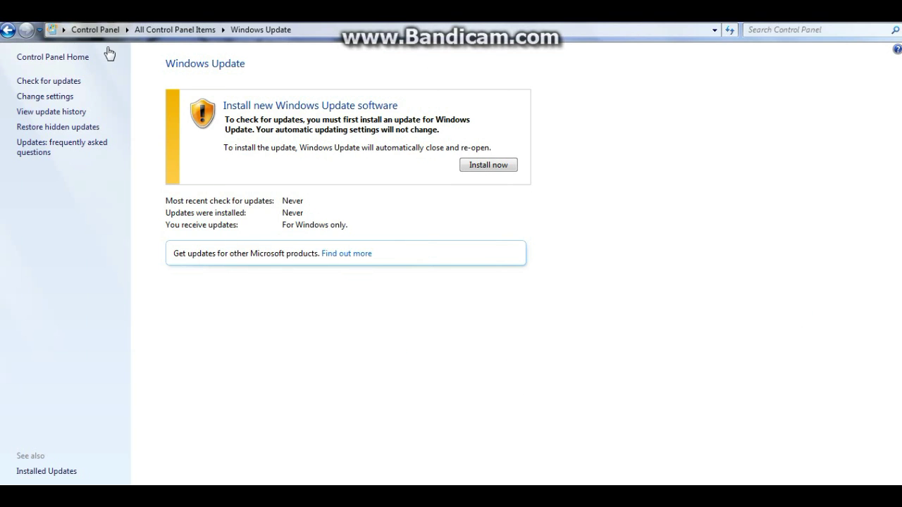
Step: Set Important updates to 'Never check for updates (not recommended)', confirm, and return to the desktop
{"action": "left_click", "coordinate": [30, 99]}
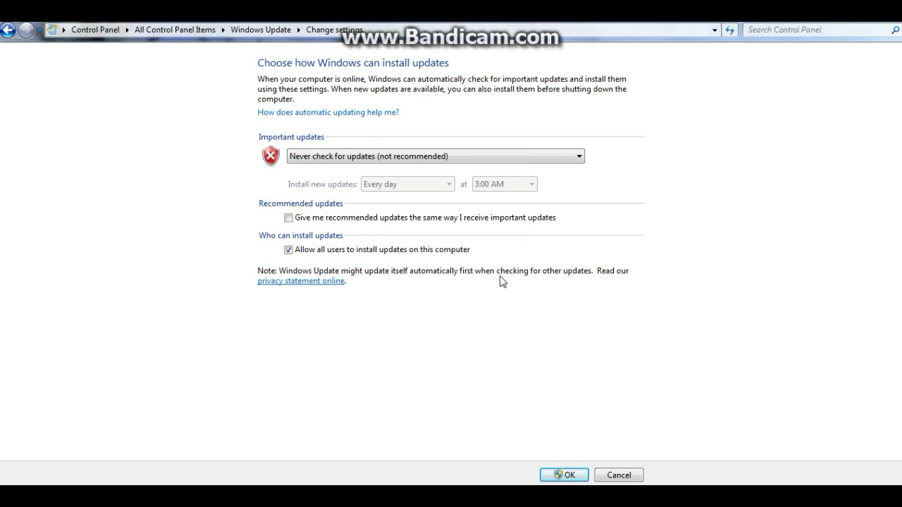
{"action": "left_click", "coordinate": [367, 157]}
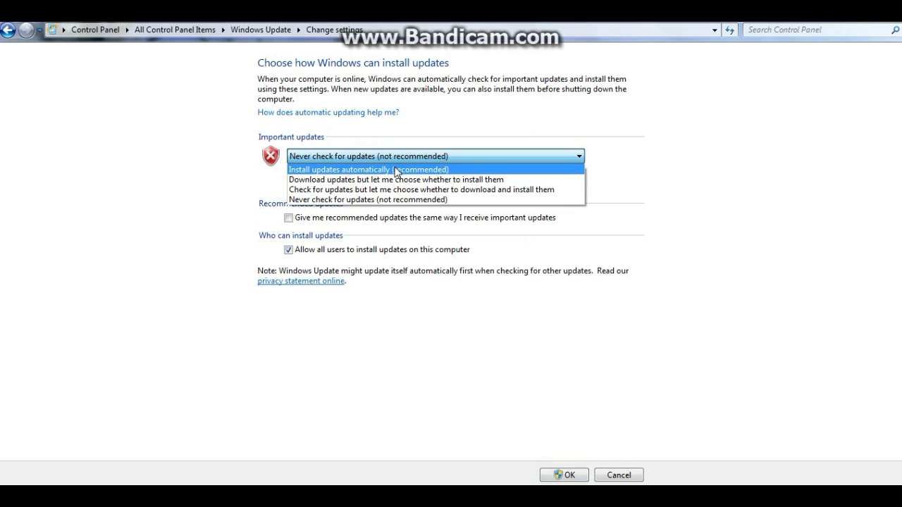
{"action": "left_click", "coordinate": [385, 200]}
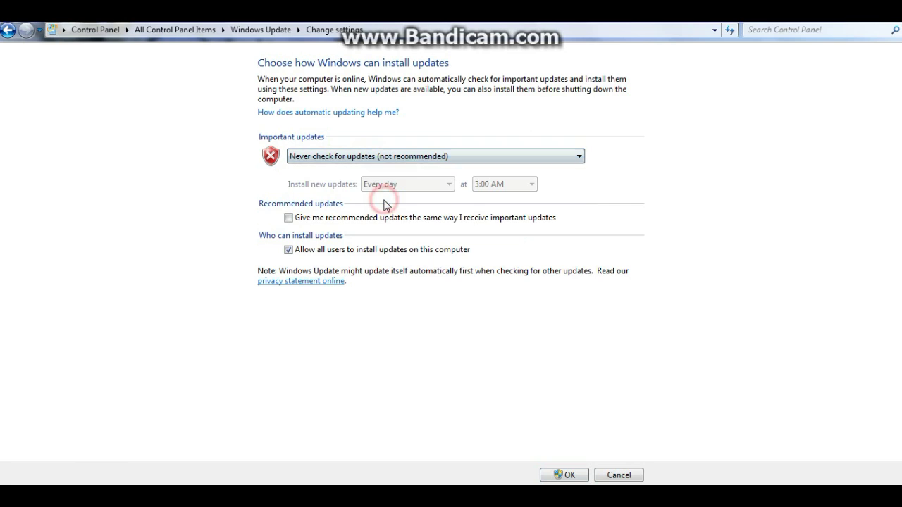
{"action": "left_click", "coordinate": [564, 475]}
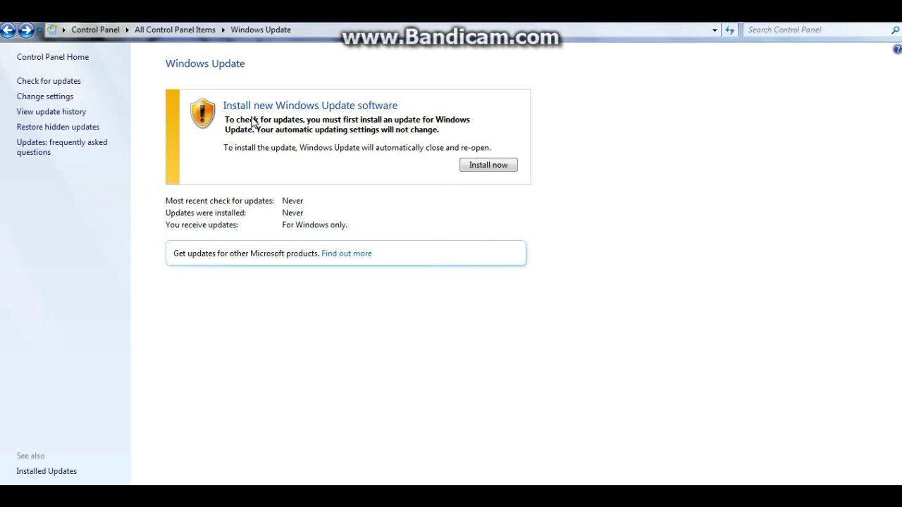
{"action": "key", "text": "super+d"}
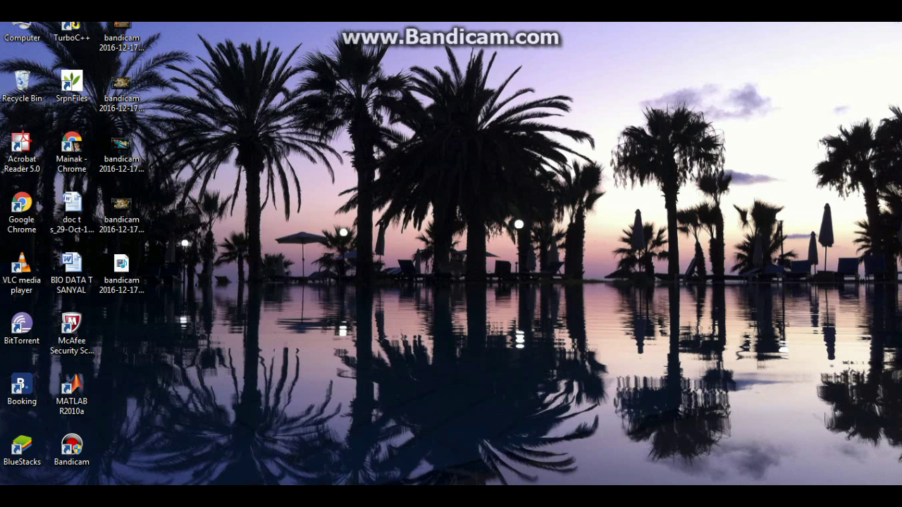
{"action": "left_click", "coordinate": [788, 497]}
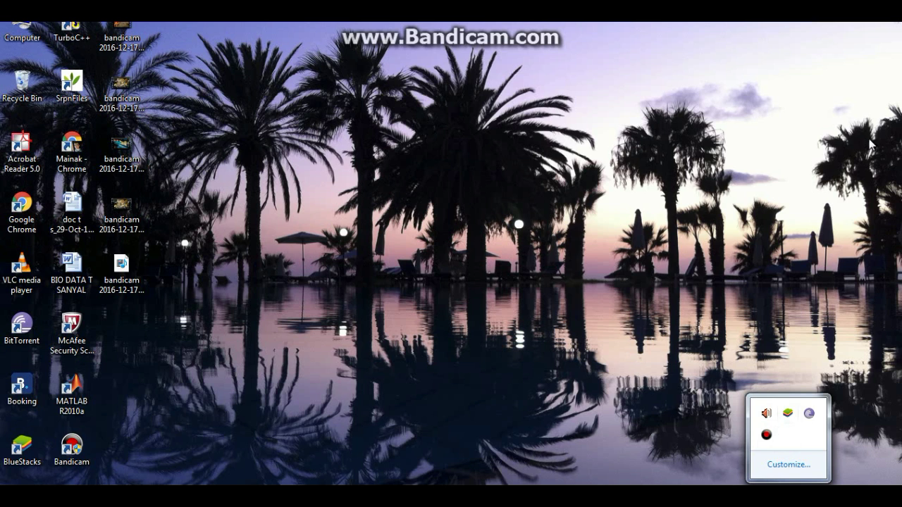
{"action": "left_click", "coordinate": [851, 21]}
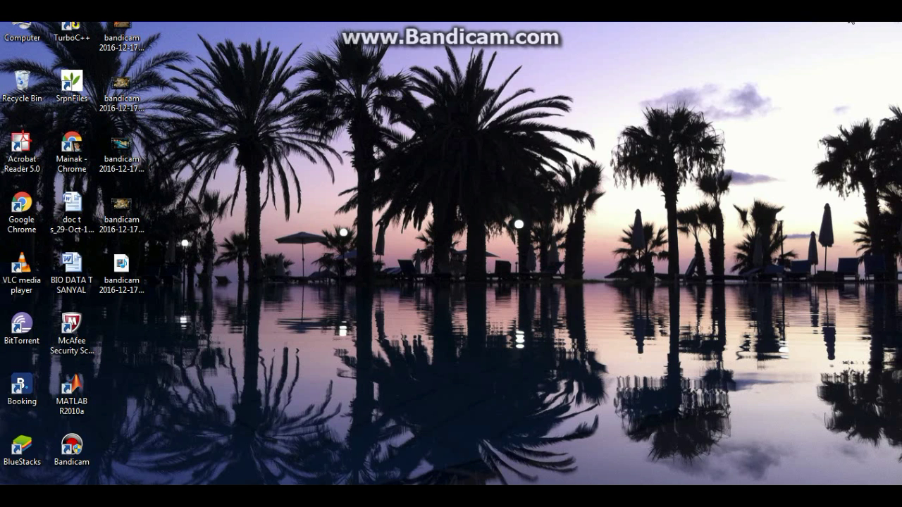